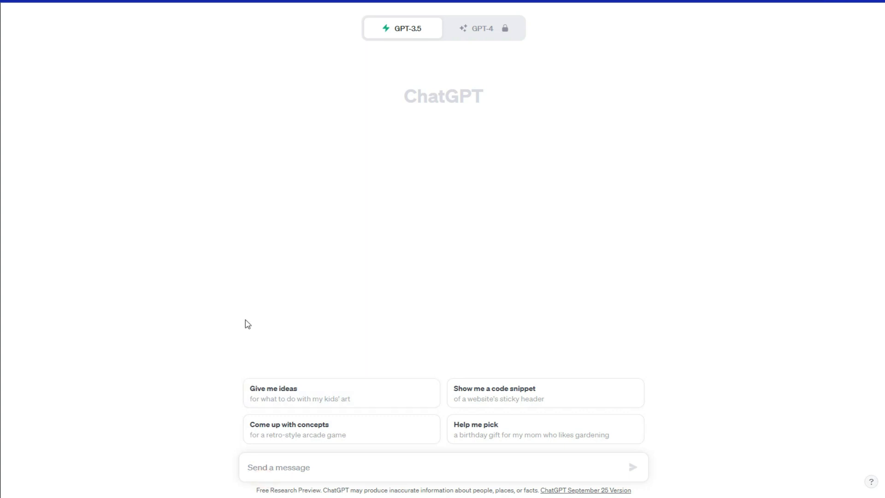
Ask for a YouTube story script about sibling brother and sister exploring a new world in a jungle near their village, plus image-generation prompts.
text(create a youtube story script of two siblings brother and sister they explore a new world when the play in jungle near of their village. also create prompt for images generating)
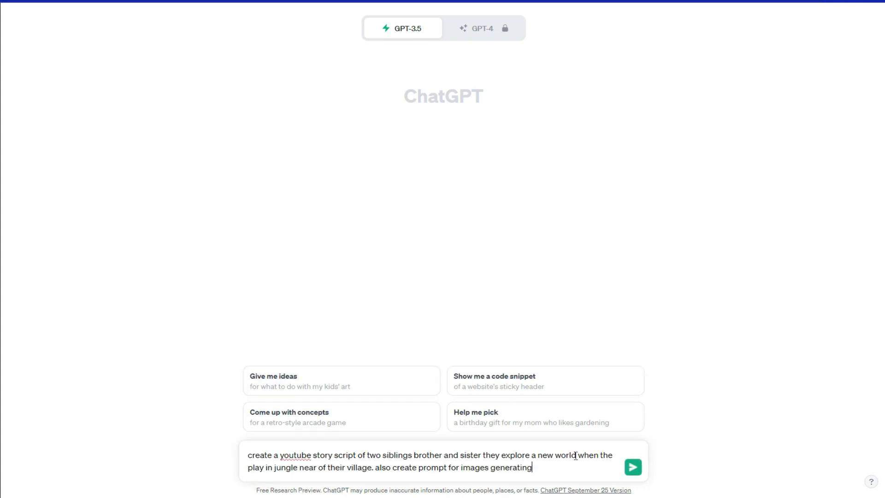
click(633, 467)
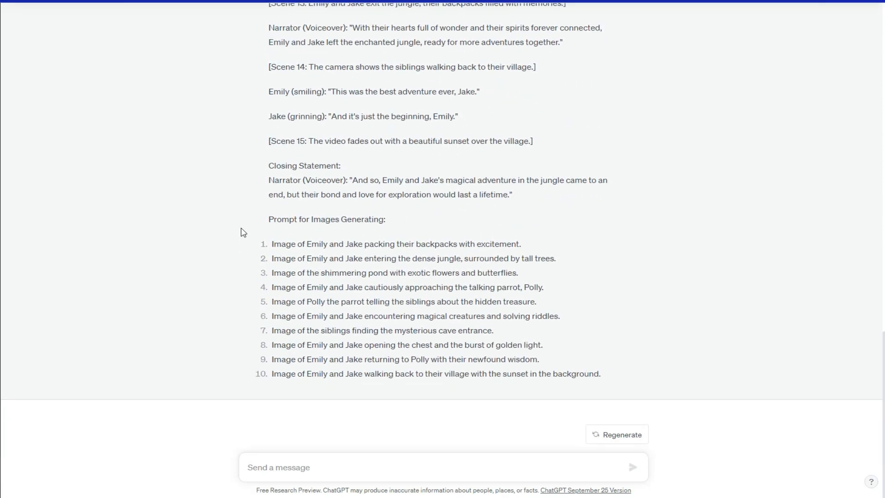
drag(267, 224, 610, 387)
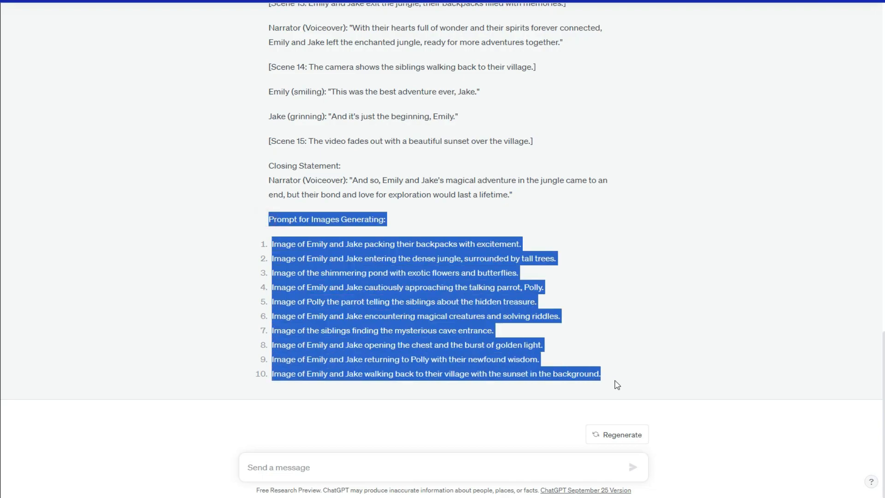
click(616, 383)
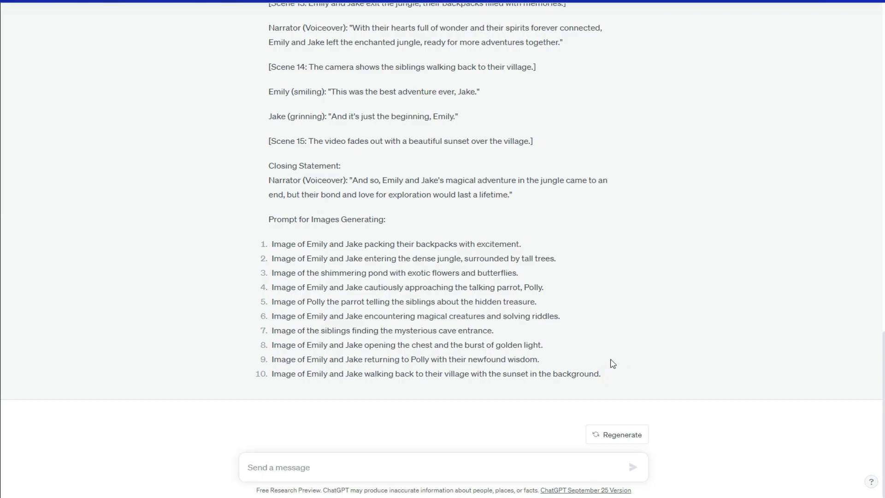
Request the script's translation with the message "i need this story in pakistani urdu language".
text(i need pakistani urdu language)
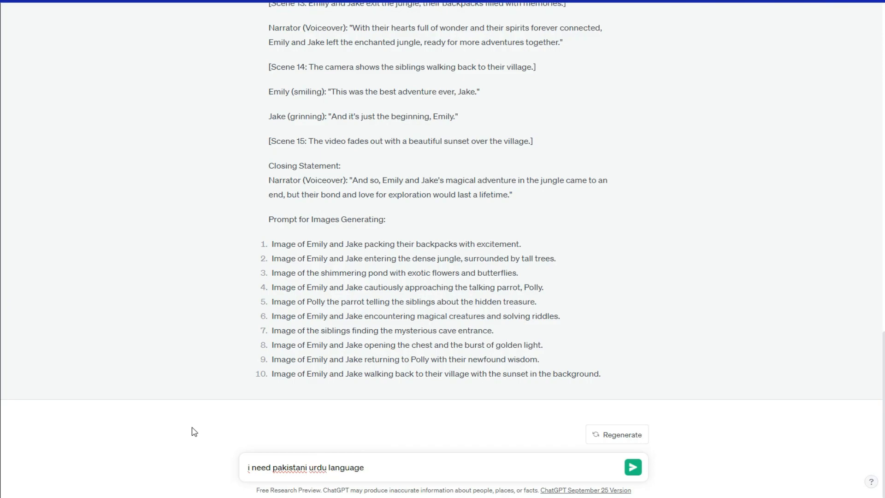
click(272, 467)
text(this story i)
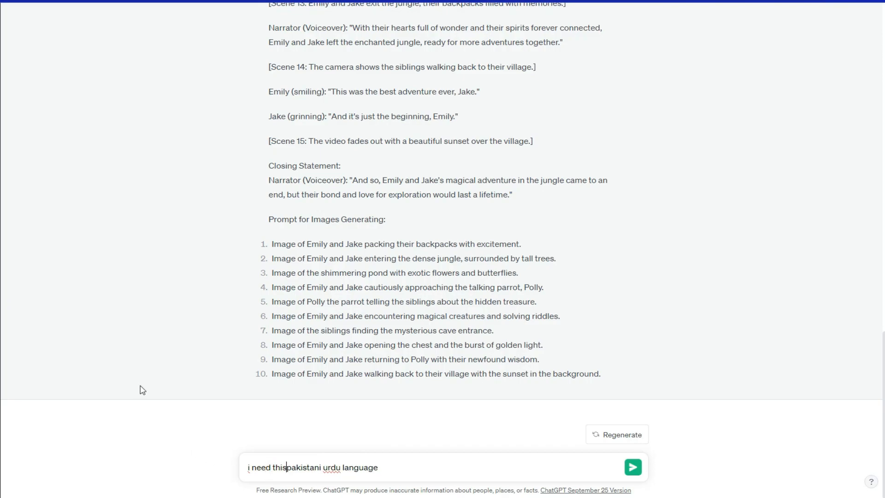
text(n)
key(Return)
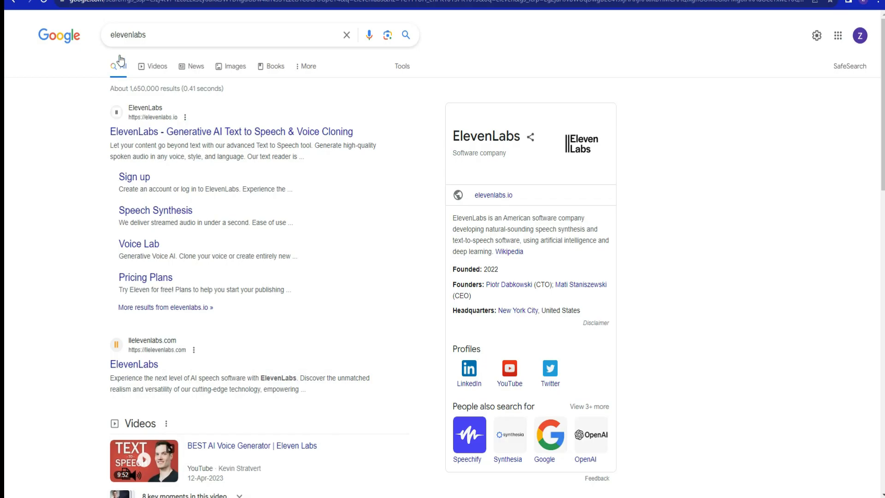
Switch to the ElevenLabs website from the search results and sign in to reach Speech Synthesis.
click(169, 135)
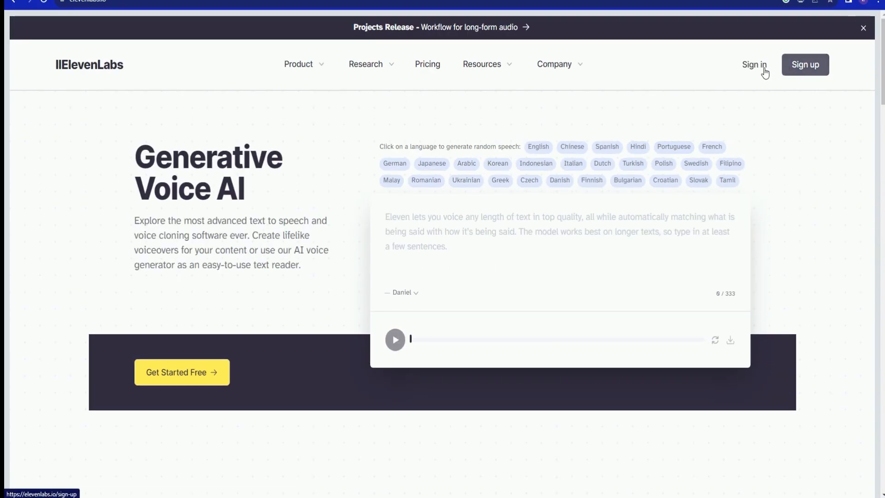
click(759, 66)
click(504, 283)
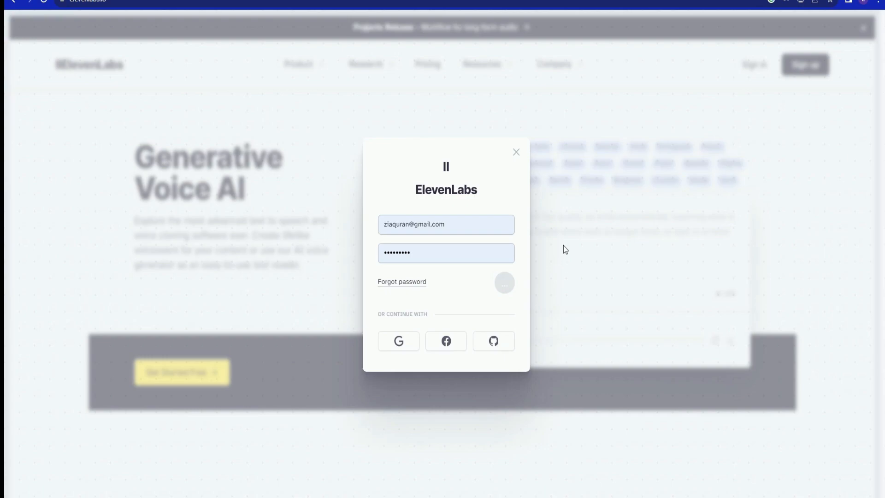
scroll(557, 253, down, 2)
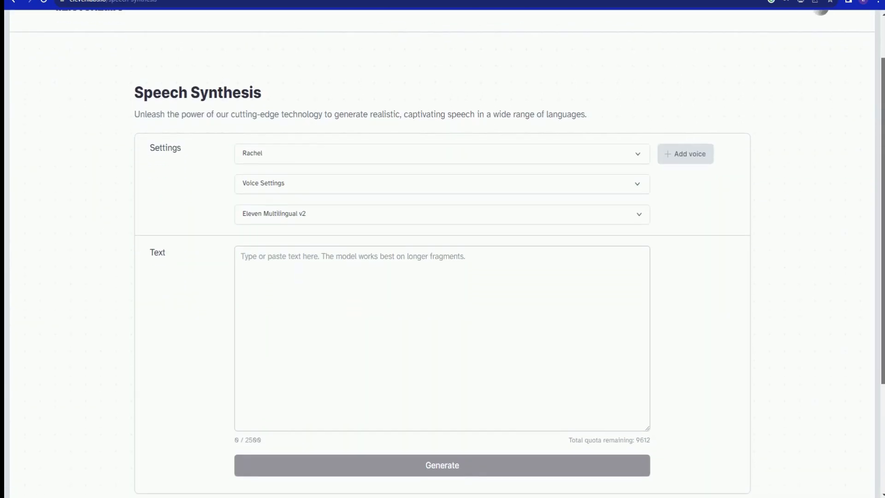
scroll(678, 159, up, 1)
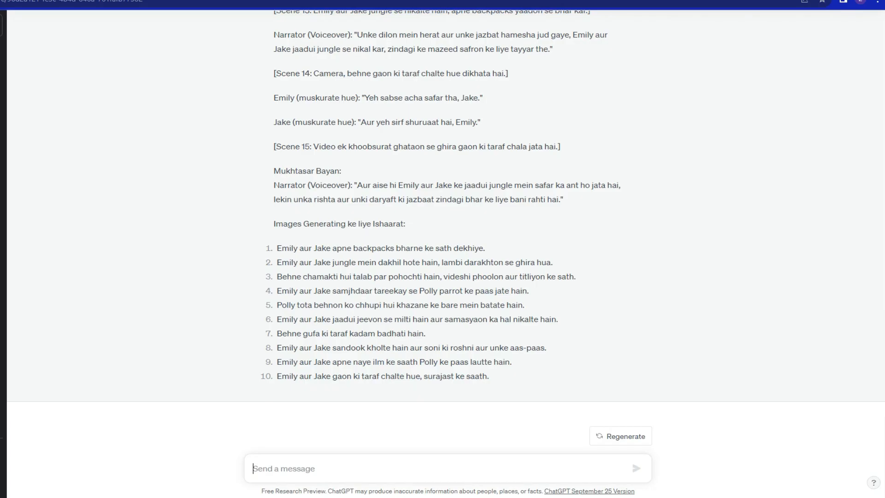
Copy the narrator's opening voiceover from the Urdu script in ChatGPT into the ElevenLabs speech text, starting "Ek pyaare gaon mein".
scroll(673, 309, up, 10)
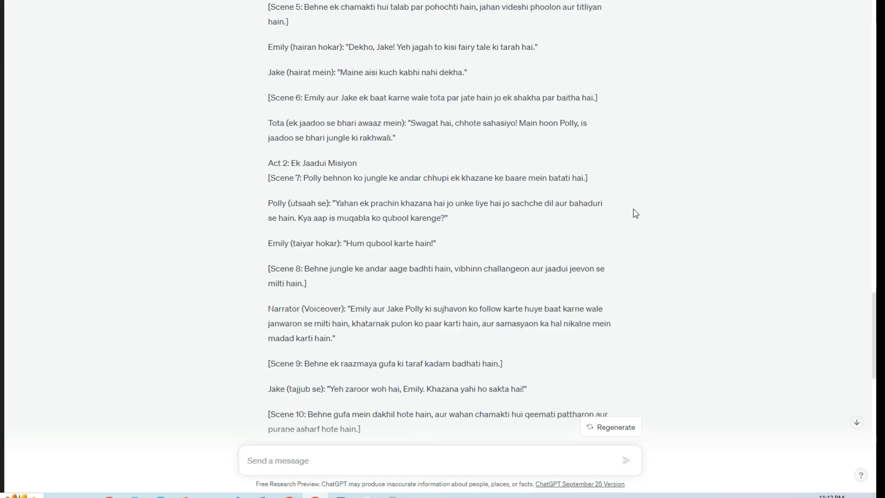
drag(874, 318, 875, 240)
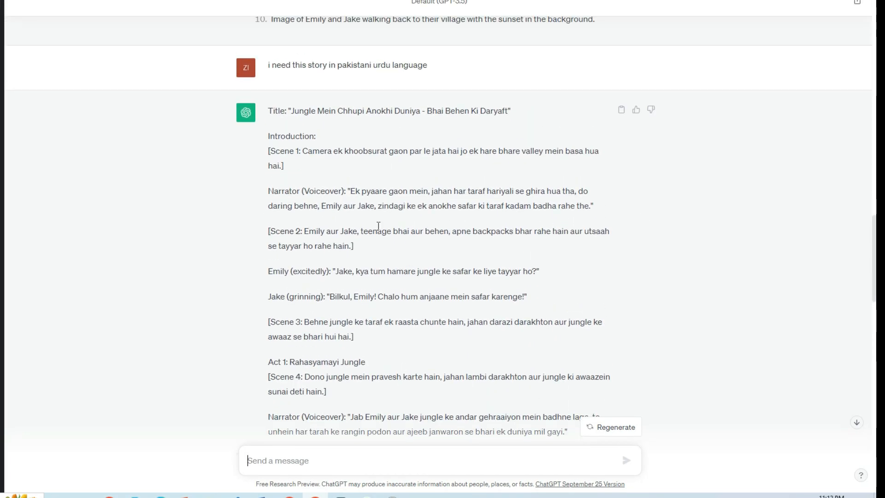
drag(346, 192, 620, 217)
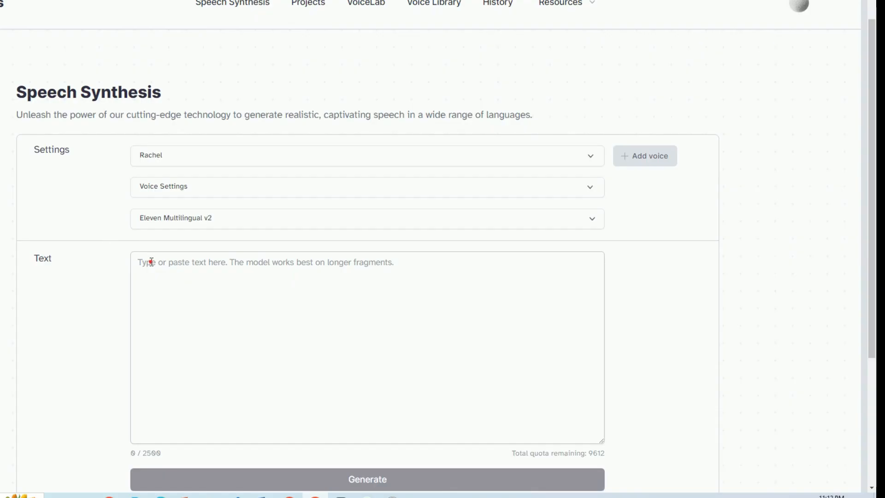
click(150, 262)
text("Ek pyaare gaon mein, jahan har taraf hariyali se ghira hua tha, do daring behne, Emily aur Jake, zindagi ke ek anokhe safar ki taraf kadam badha rahe the.")
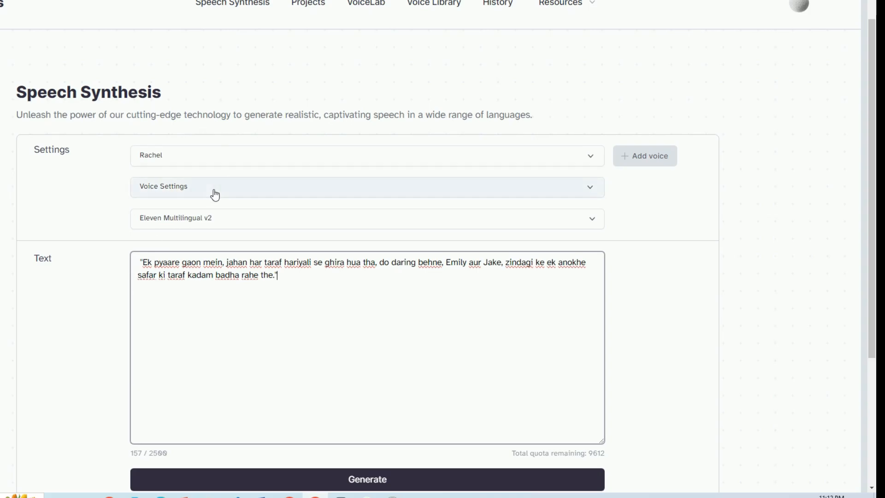
Look through the premade voices and play samples such as Serena and Freya, keeping Rachel as the voice.
click(215, 190)
click(214, 190)
click(205, 154)
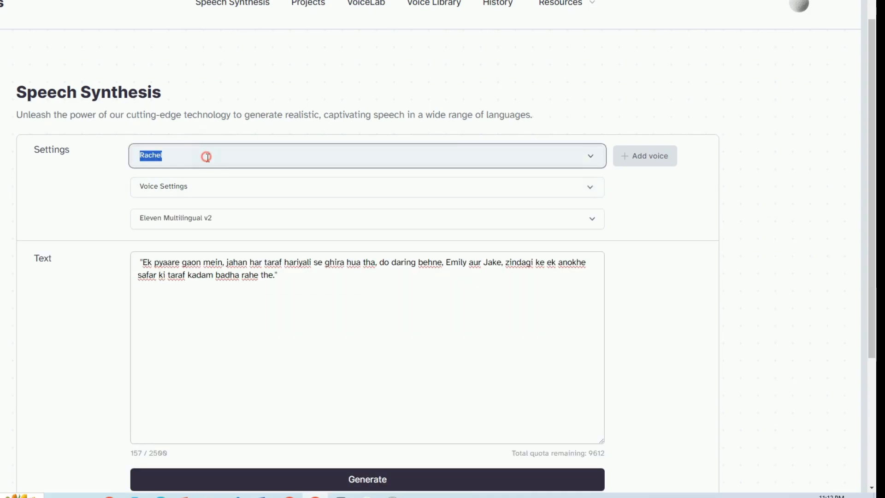
scroll(210, 276, down, 10)
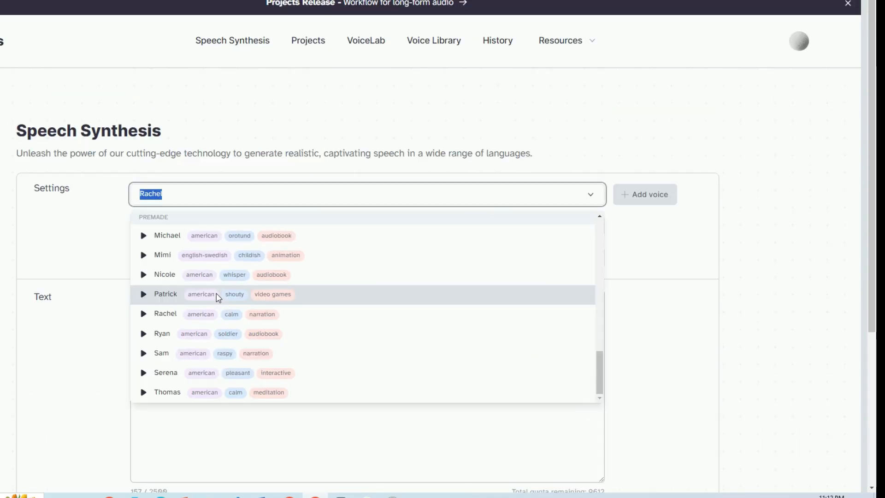
click(144, 374)
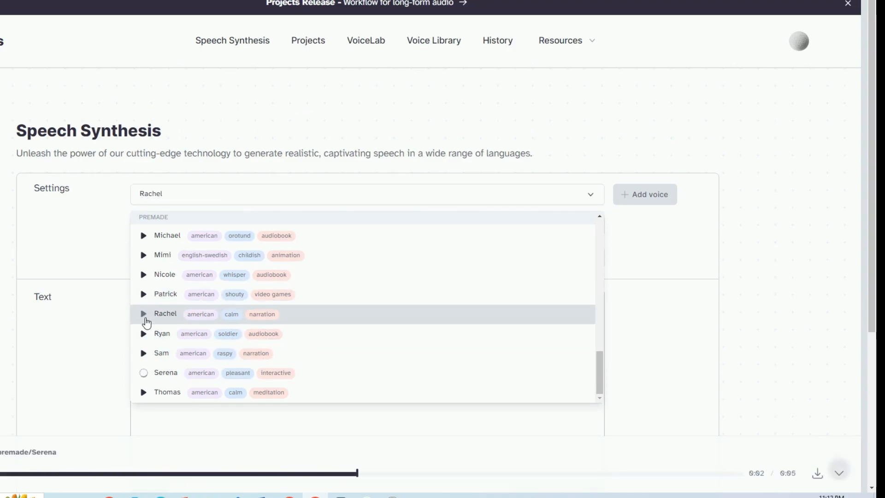
drag(602, 359, 607, 239)
click(144, 389)
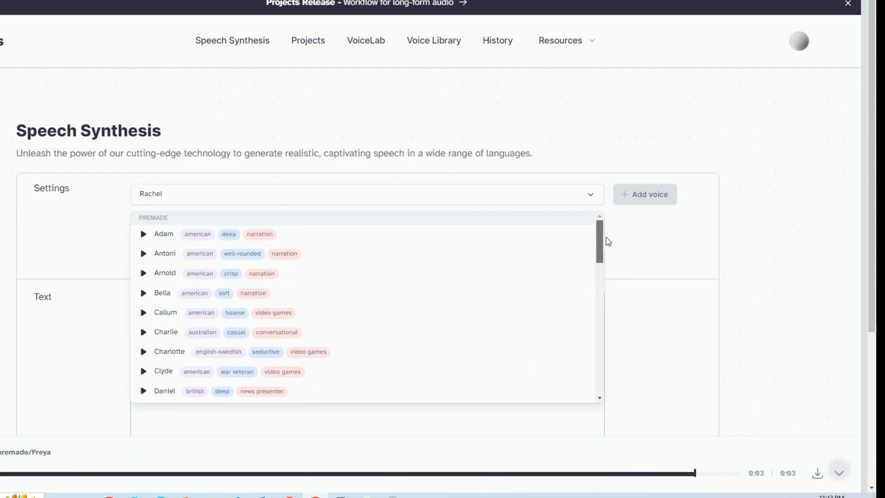
click(612, 234)
Generate speech from the opening voiceover with Rachel and Eleven Multilingual v2, and from the extended story text with Eleven Multilingual v1.
scroll(613, 236, down, 4)
click(264, 378)
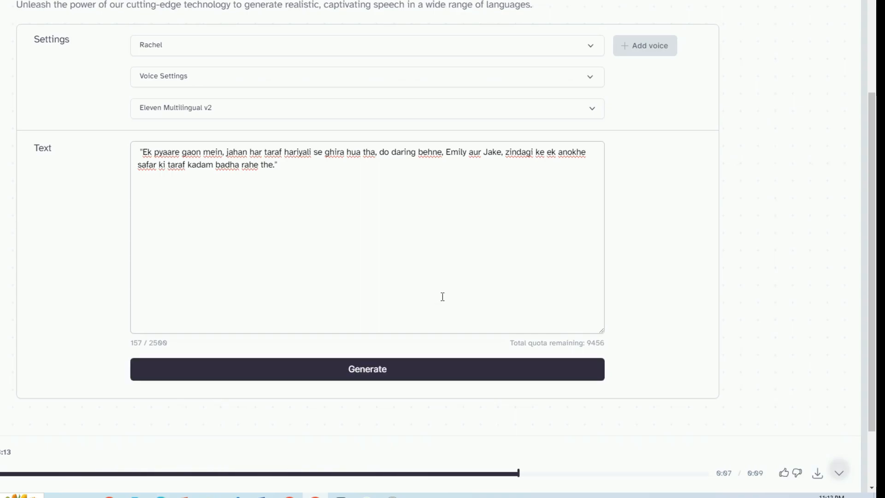
scroll(805, 292, up, 3)
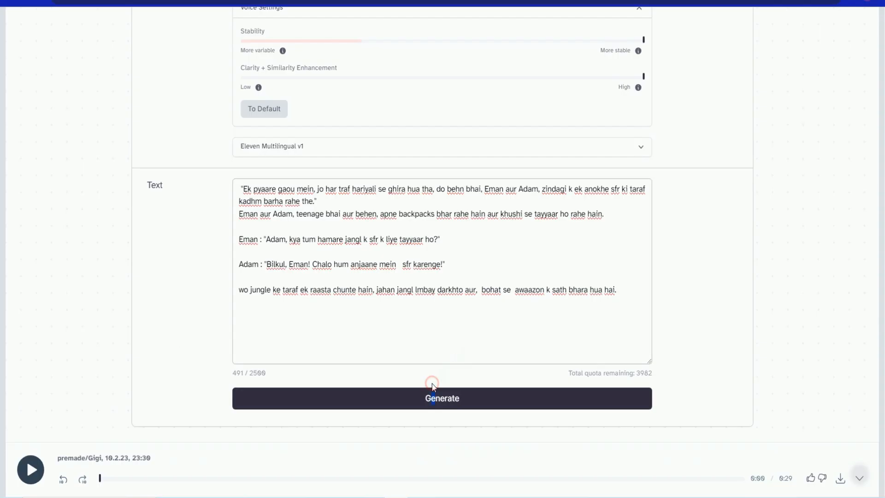
double_click(422, 394)
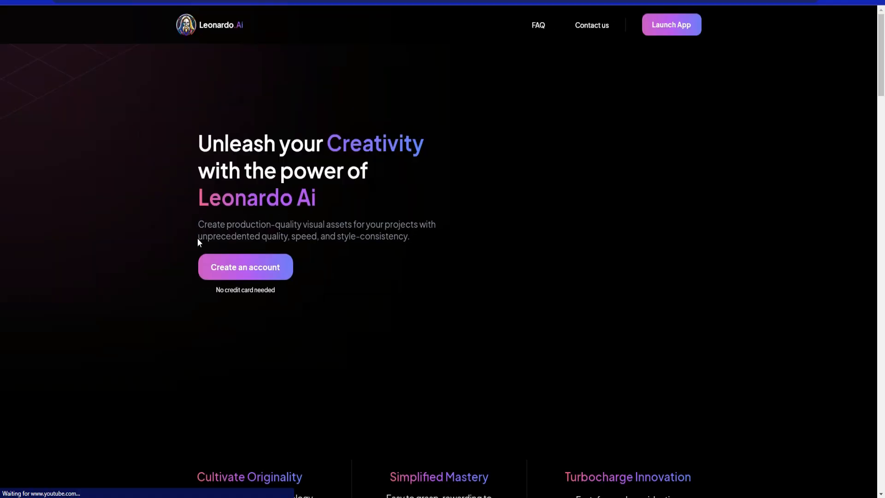
Enter Leonardo.Ai from its landing page and open the AI Image Generation tool.
click(243, 271)
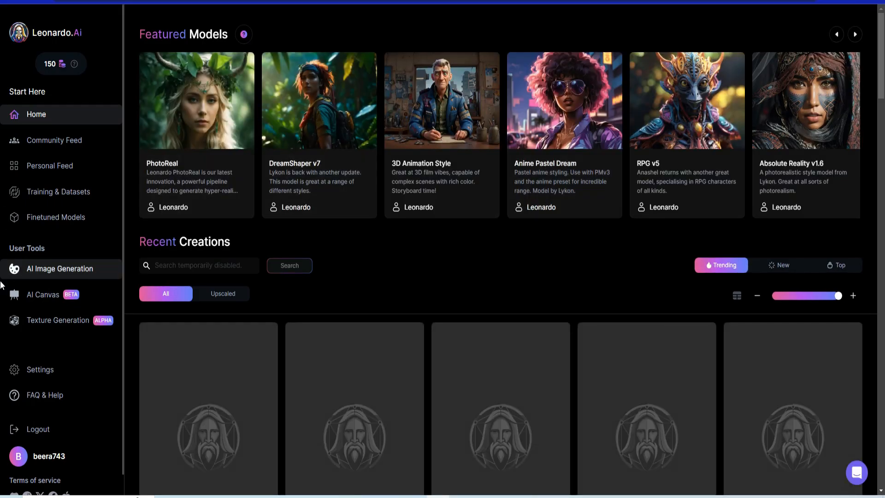
click(40, 273)
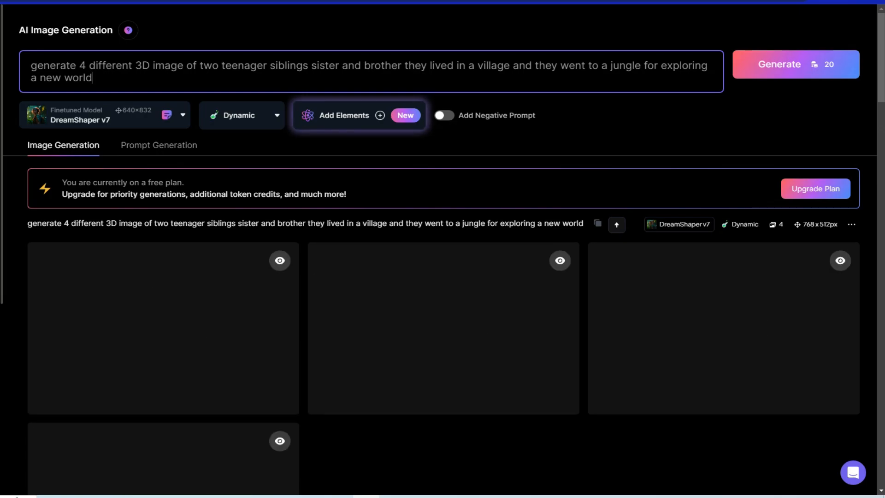
Review the four generated sibling images and extend the prompt to say that they are so excited.
scroll(800, 317, down, 3)
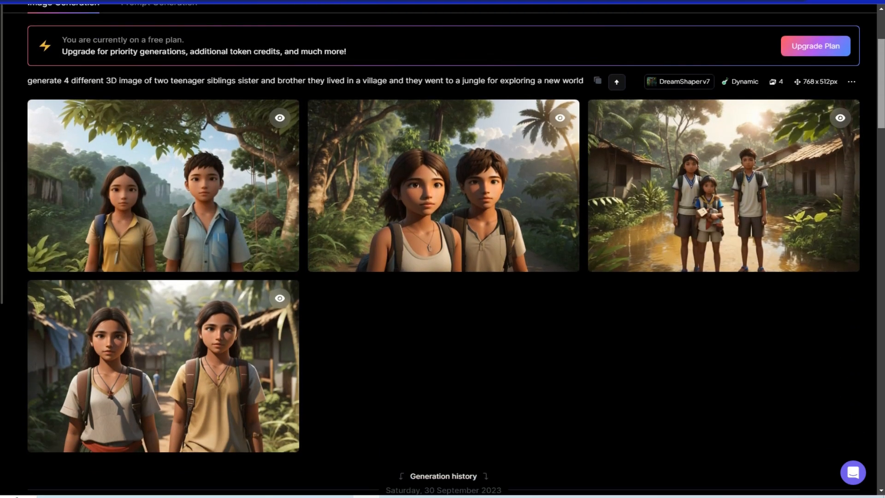
scroll(443, 249, down, 1)
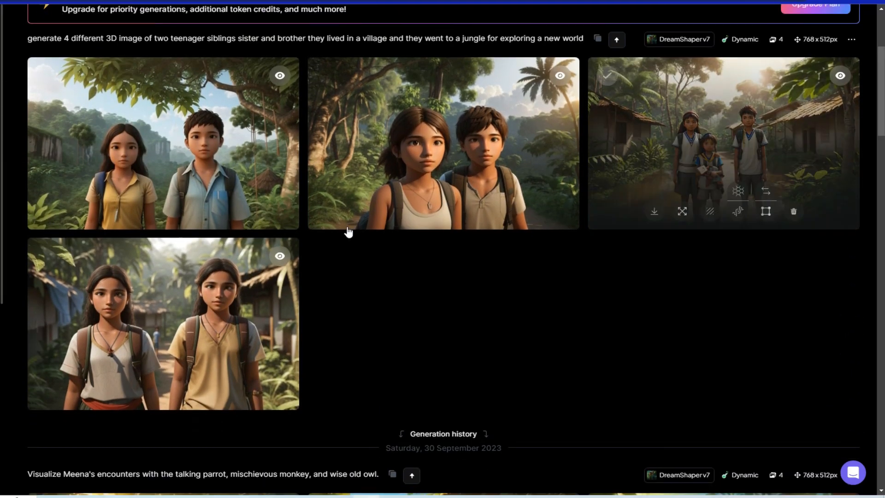
scroll(509, 236, up, 4)
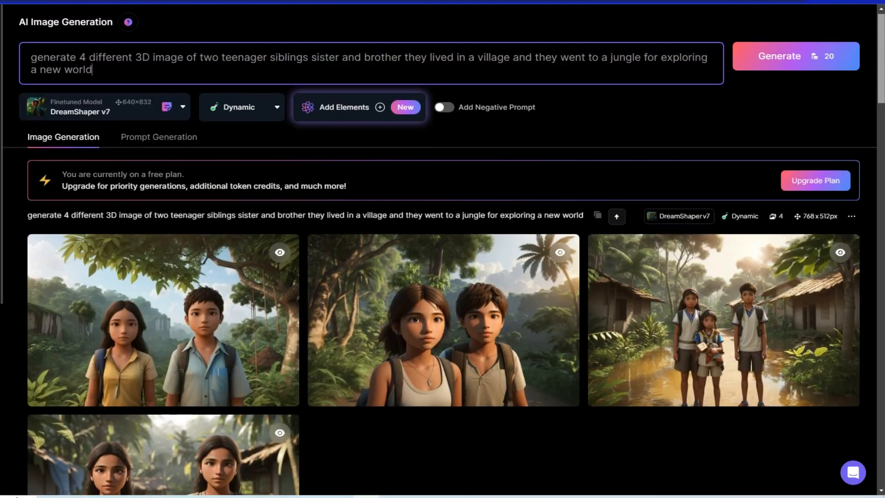
text(are so excited for ju)
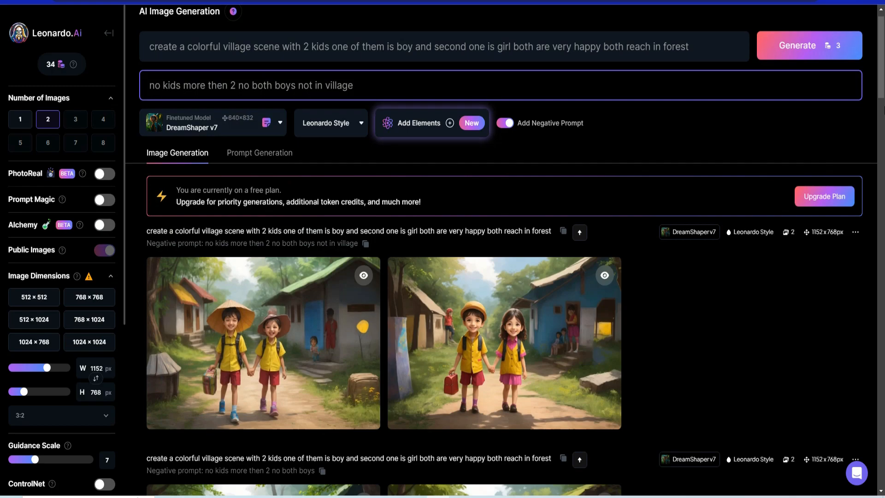
Review the village and jungle images of the two children in the generation history.
scroll(505, 250, down, 9)
scroll(384, 250, down, 20)
scroll(505, 249, down, 10)
scroll(504, 249, up, 20)
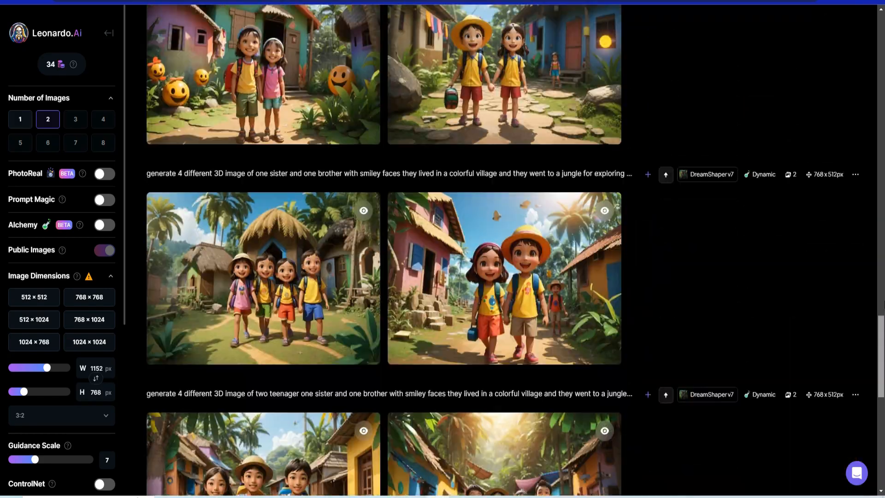
scroll(504, 249, up, 12)
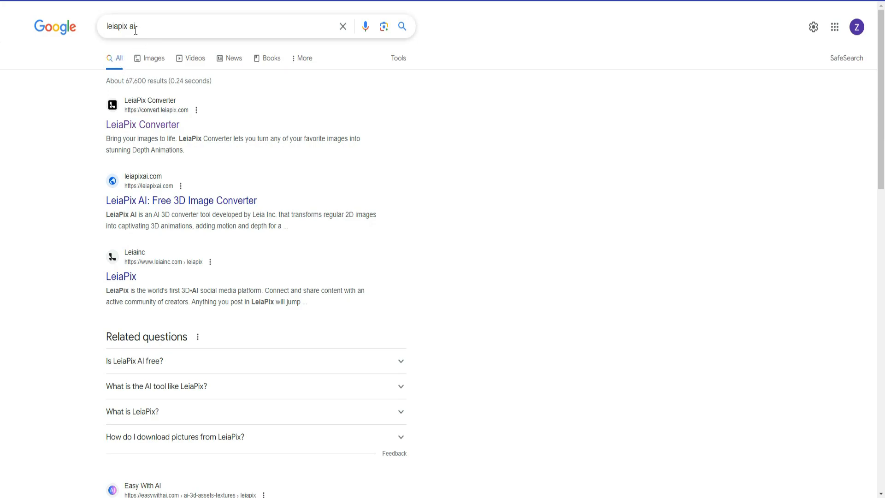
Switch to LeiaPix Converter and upload the first "siblings become wonder when they reach in" jungle image from Downloads.
click(139, 128)
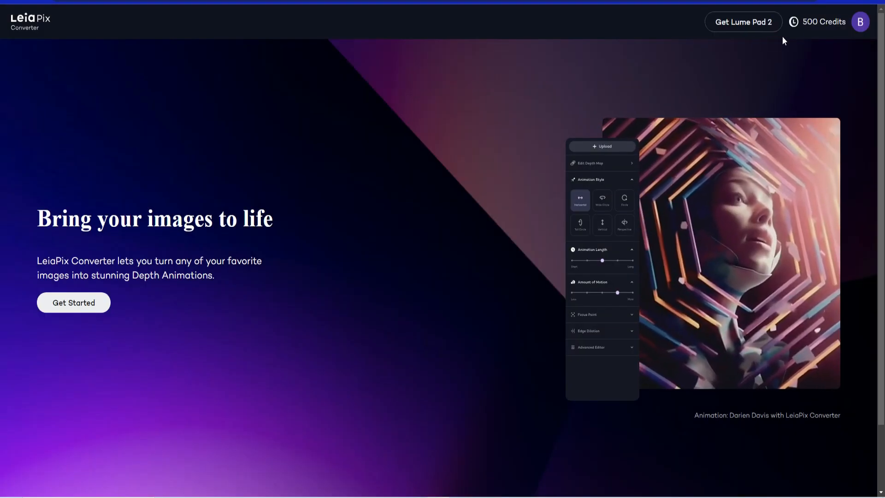
click(74, 303)
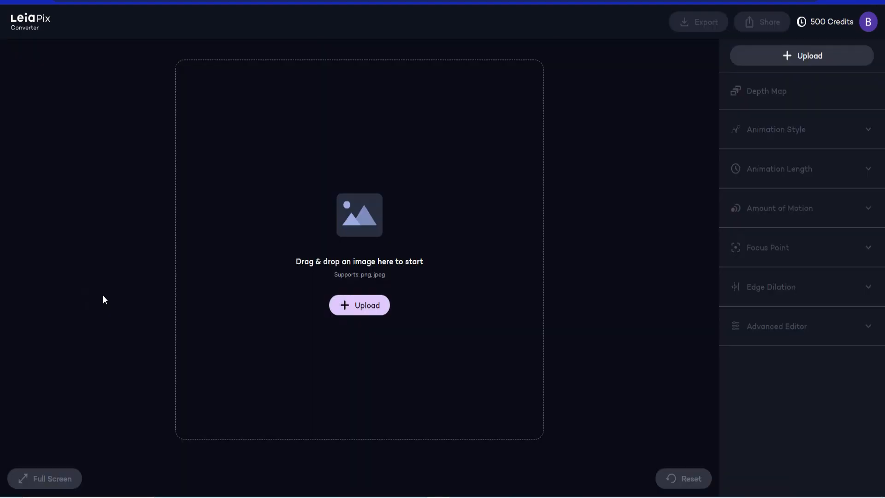
click(489, 168)
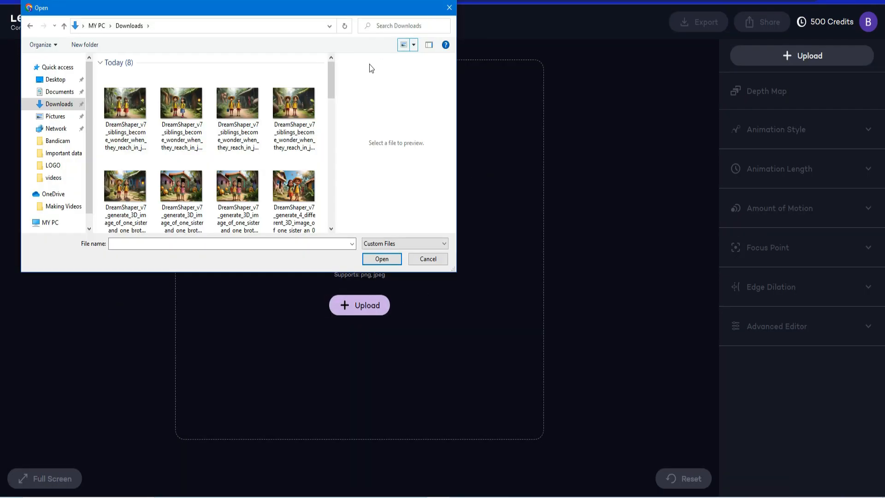
mouse_move(329, 74)
mouse_down()
mouse_move(332, 183)
mouse_move(332, 73)
mouse_up()
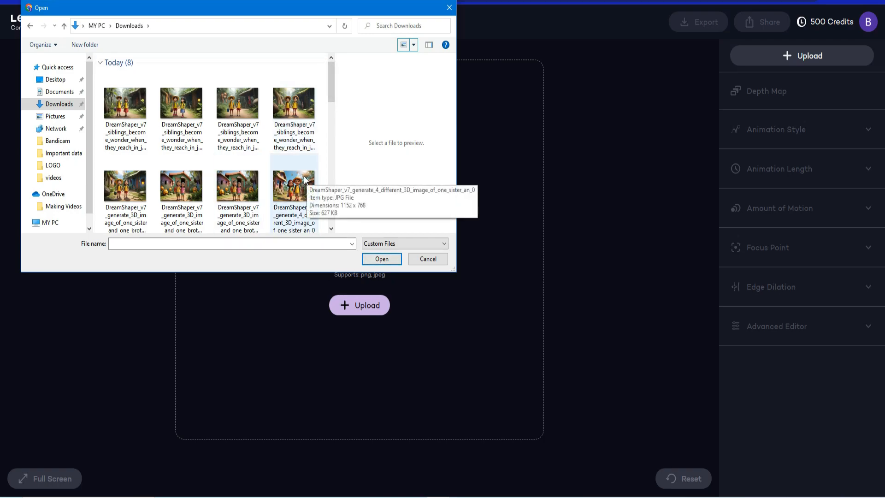
click(139, 135)
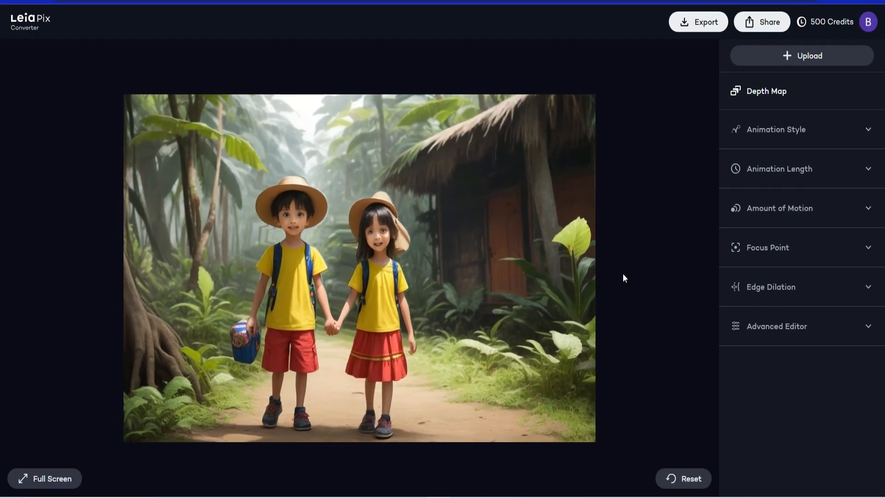
Preview the Vertical, Tall circle, Horizontal, Wide Circle, Circle and Perspective animation styles on the jungle image.
click(852, 131)
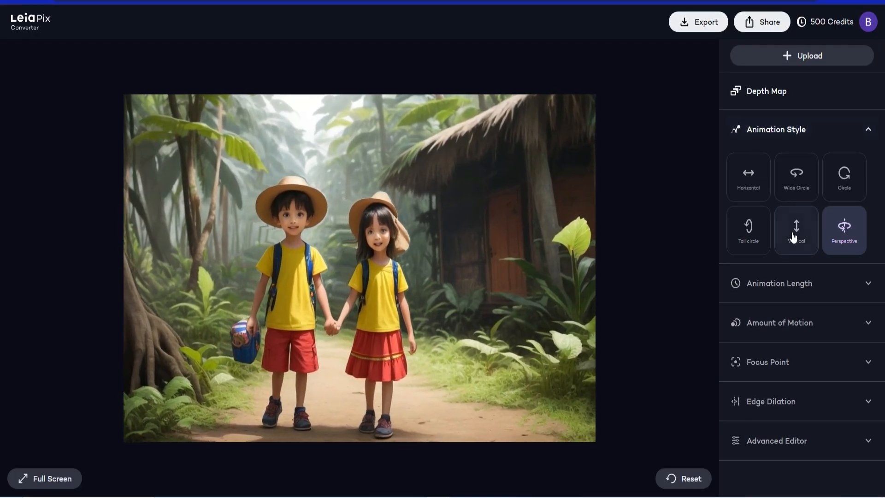
click(793, 236)
click(744, 234)
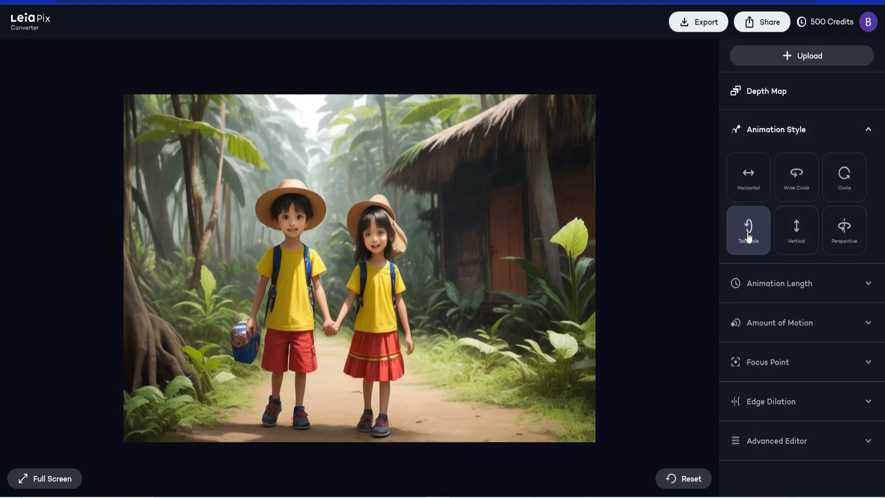
click(752, 183)
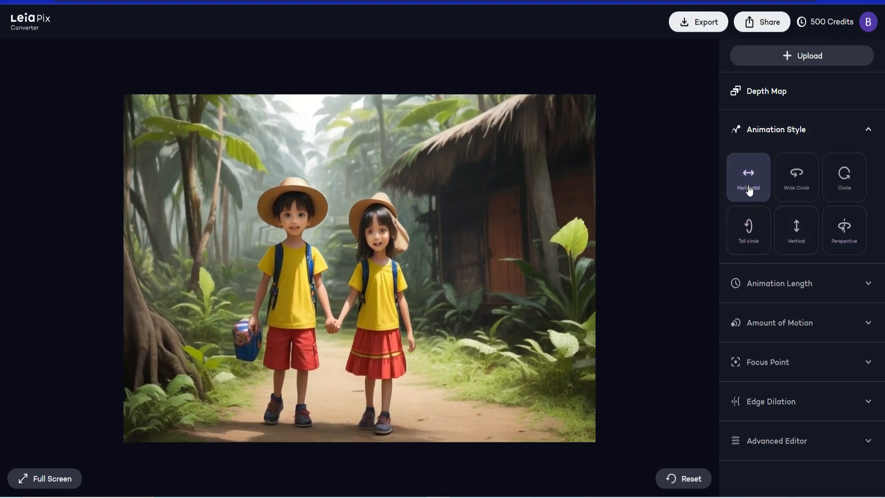
click(794, 184)
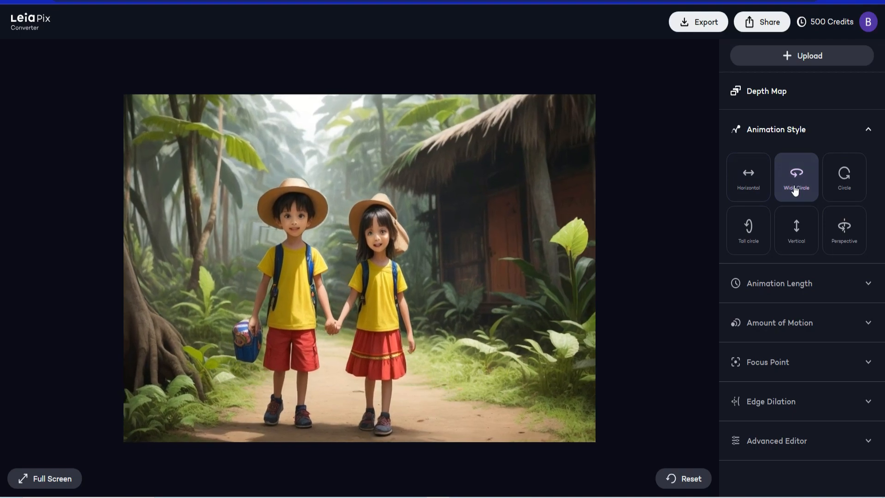
click(831, 192)
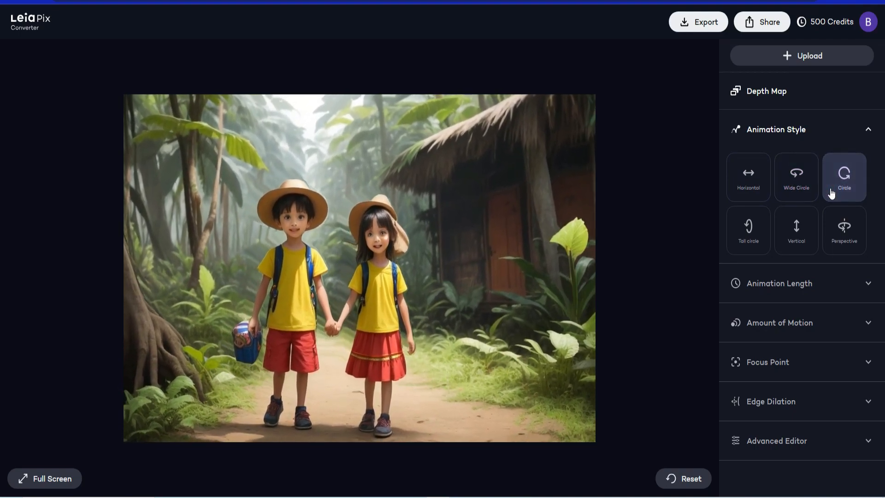
click(842, 228)
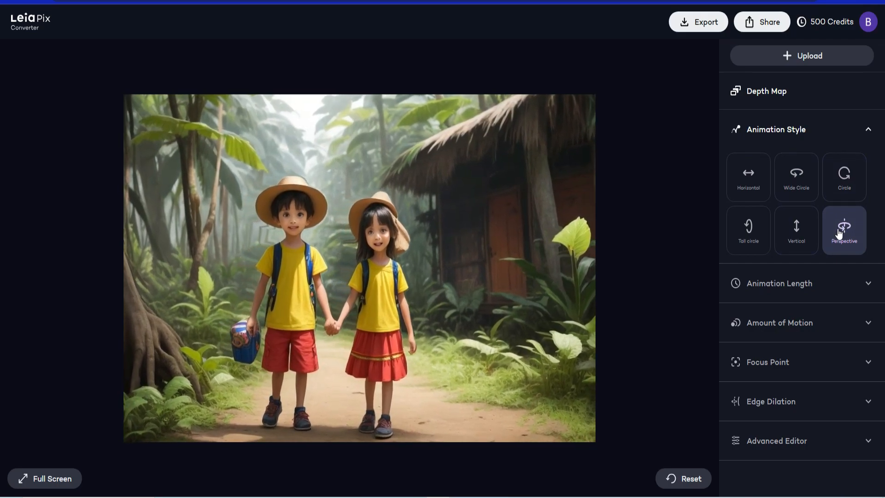
Set the animation length close to Long and choose the Vertical animation style.
click(830, 290)
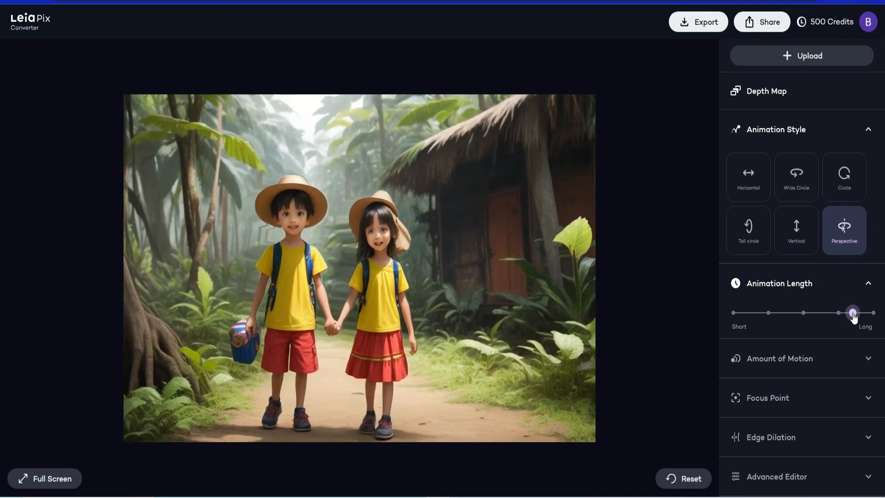
click(789, 236)
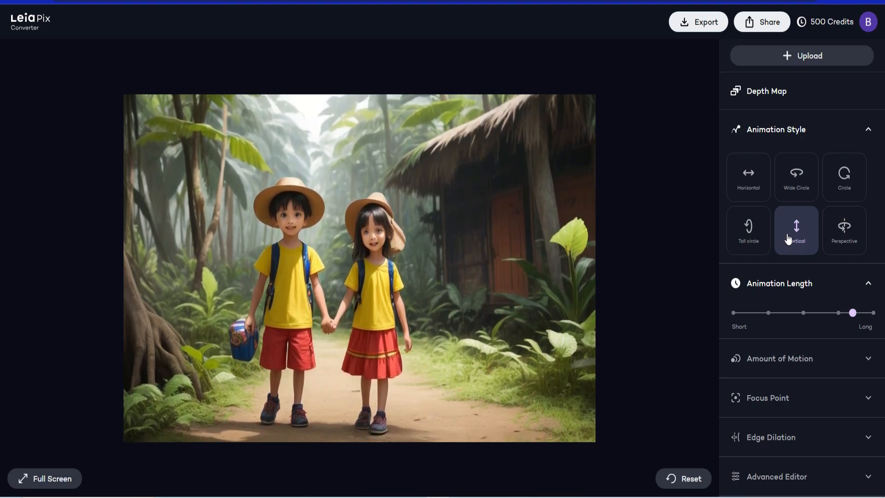
Reduce the amount of motion to the second mark and shift the focus point towards Close, then show the edge dilation setting.
click(788, 365)
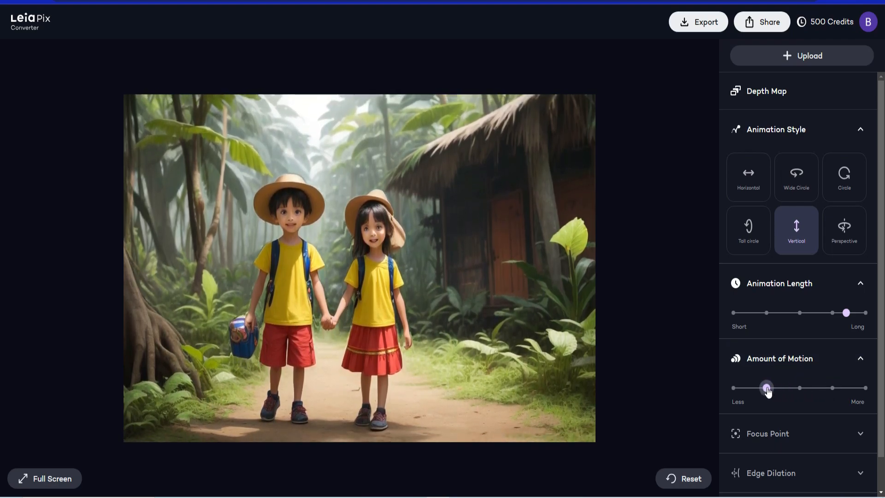
click(801, 435)
scroll(799, 415, down, 2)
drag(799, 392, 763, 401)
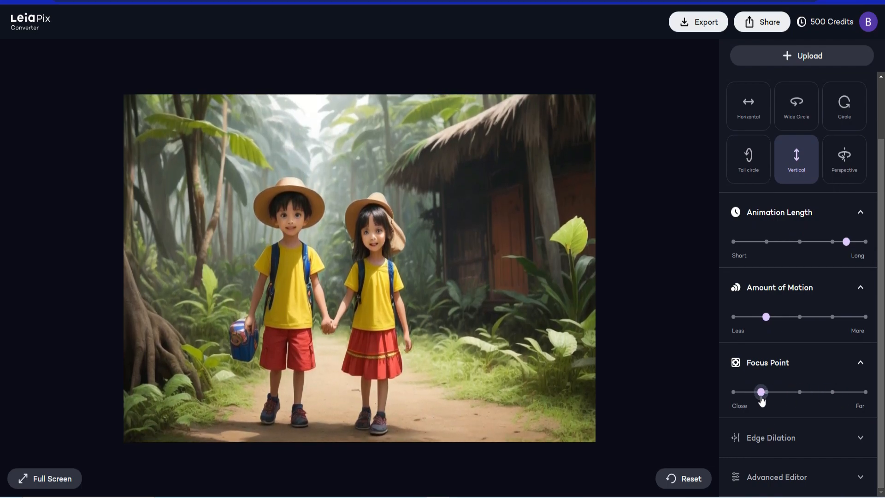
click(805, 440)
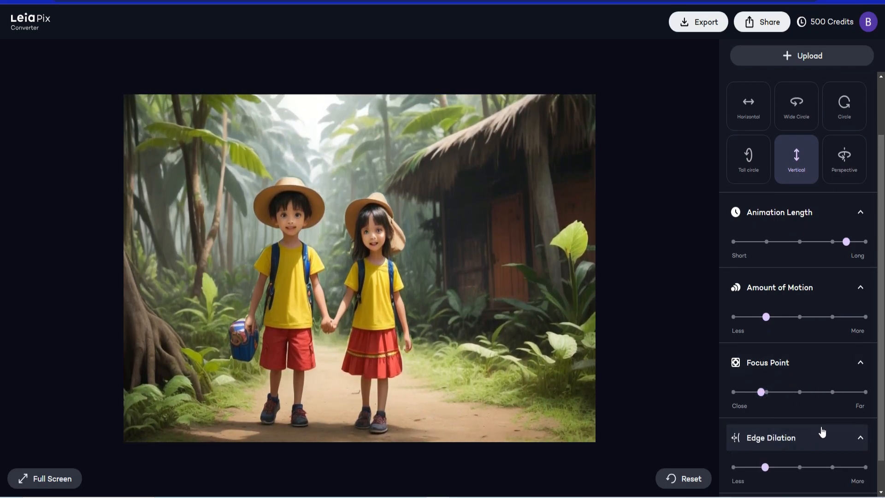
scroll(882, 303, down, 1)
drag(882, 226, 840, 57)
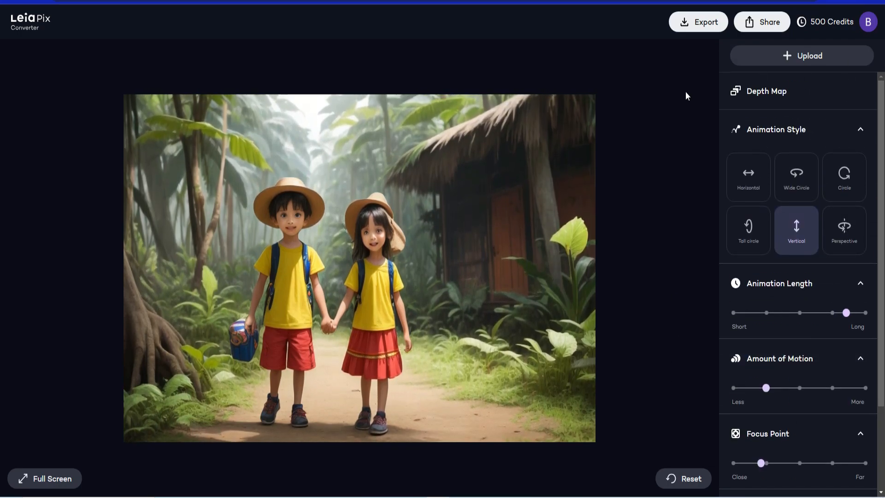
Export the animated jungle image as MP4 (limited to 720p) and save it.
click(704, 25)
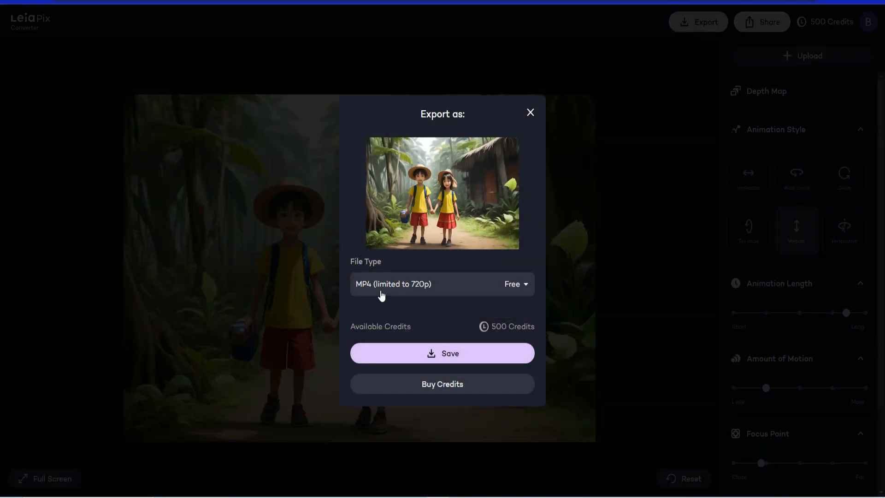
click(528, 284)
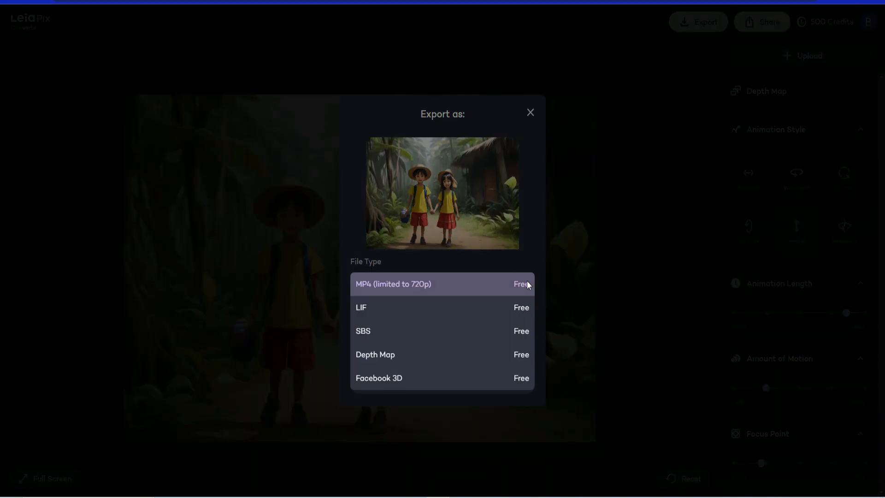
click(529, 285)
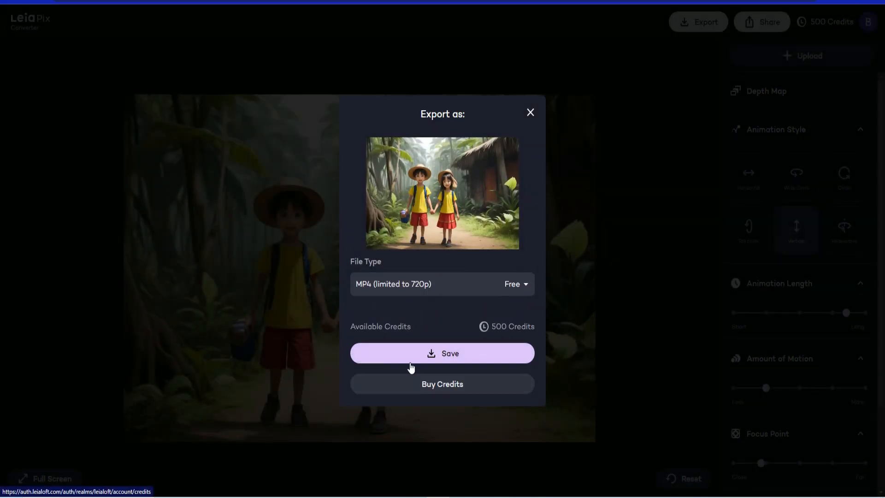
click(438, 353)
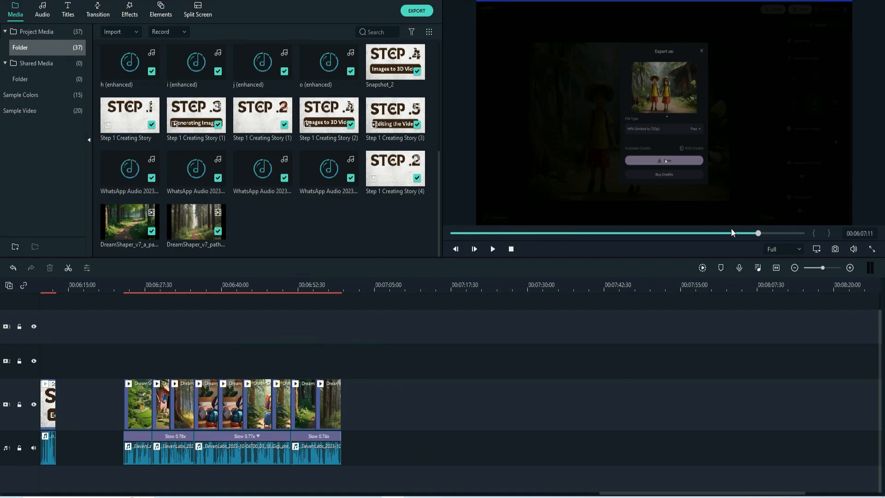
Switch to the Filmora video editor and play back the assembled story clips on the timeline.
click(159, 284)
click(492, 249)
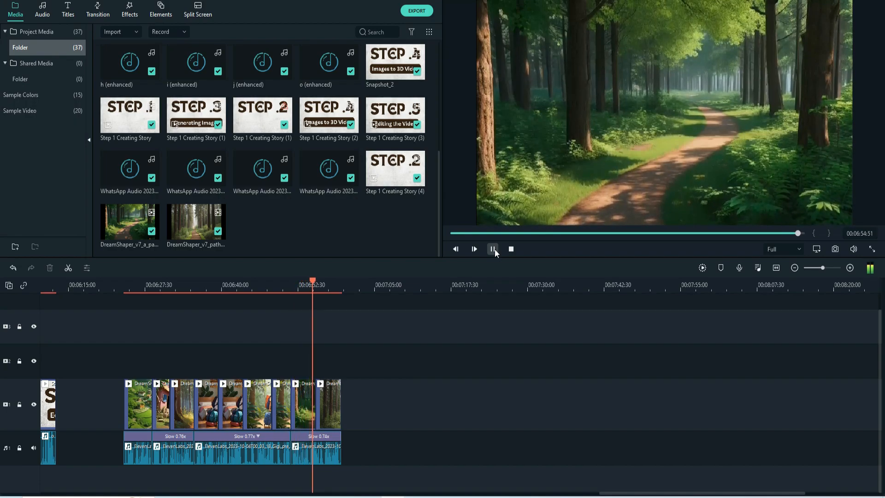
click(494, 249)
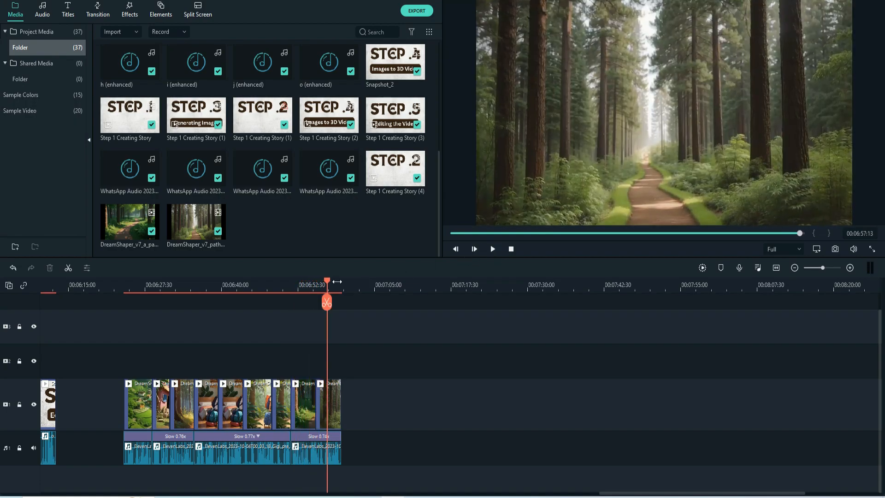
Return the playhead to the start of the first story clip, at 00:06:24:03, and play the sequence again.
drag(315, 283, 120, 318)
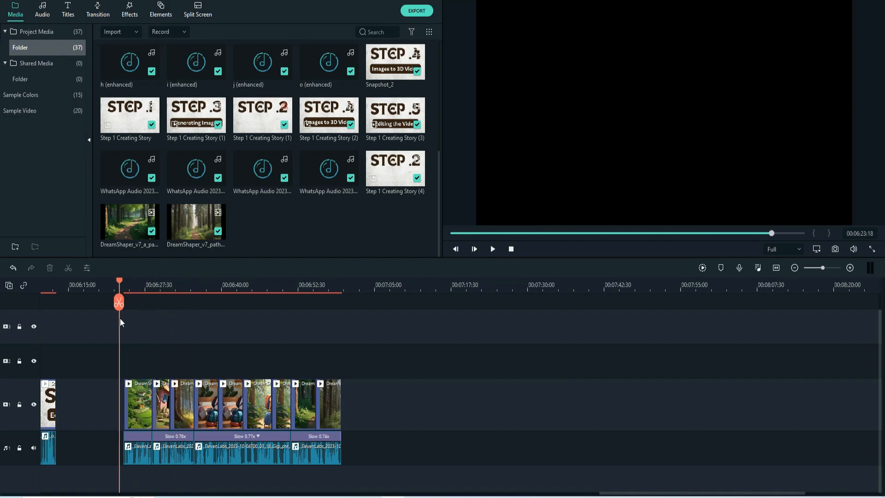
right_click(122, 318)
click(222, 345)
click(125, 284)
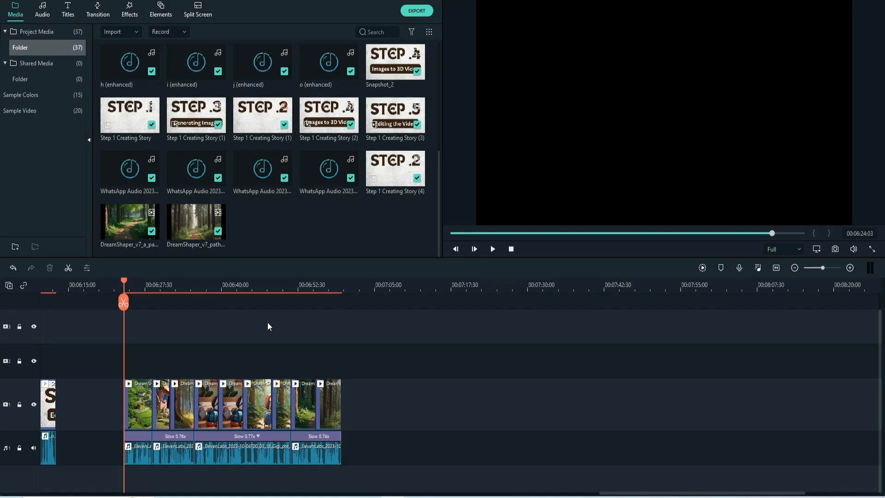
click(493, 249)
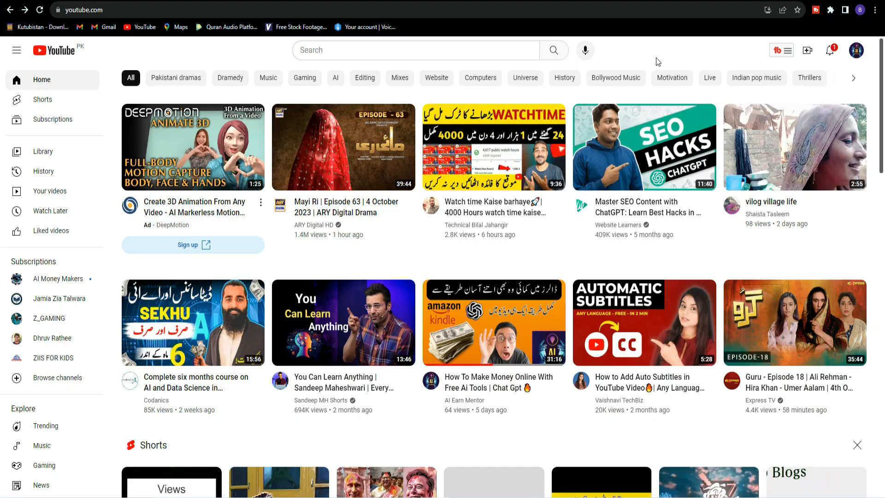
click(861, 56)
click(740, 144)
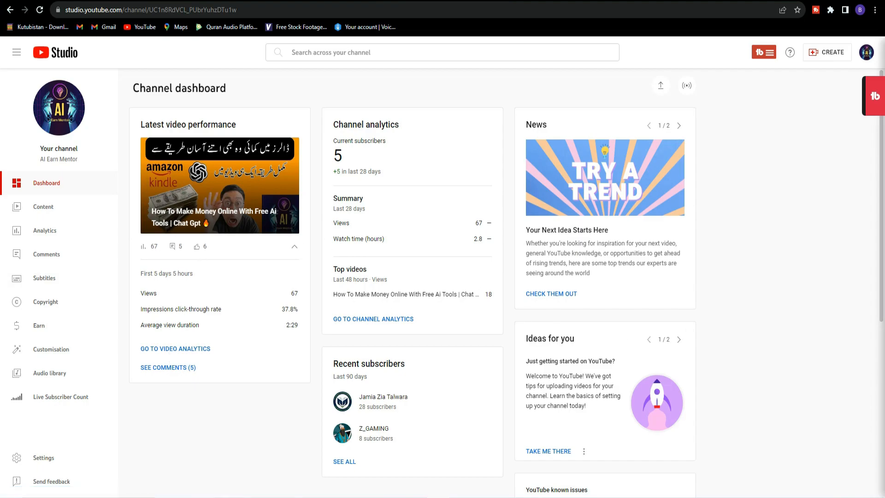
click(34, 207)
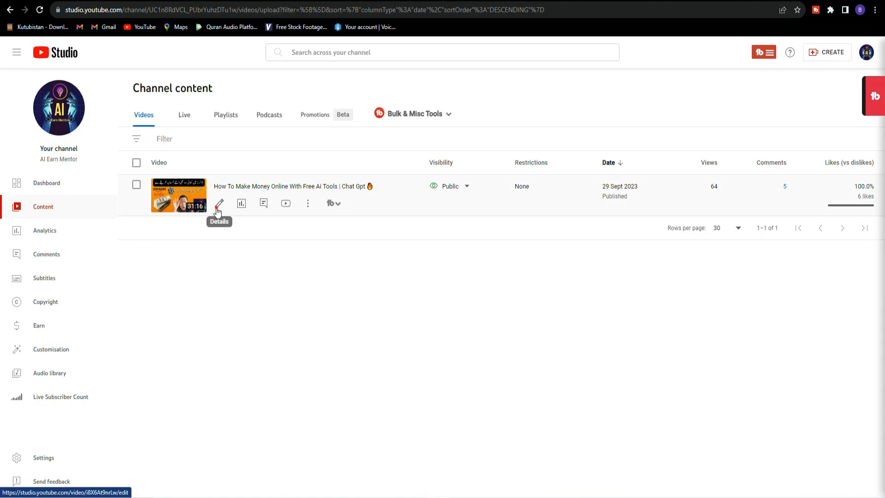
click(219, 203)
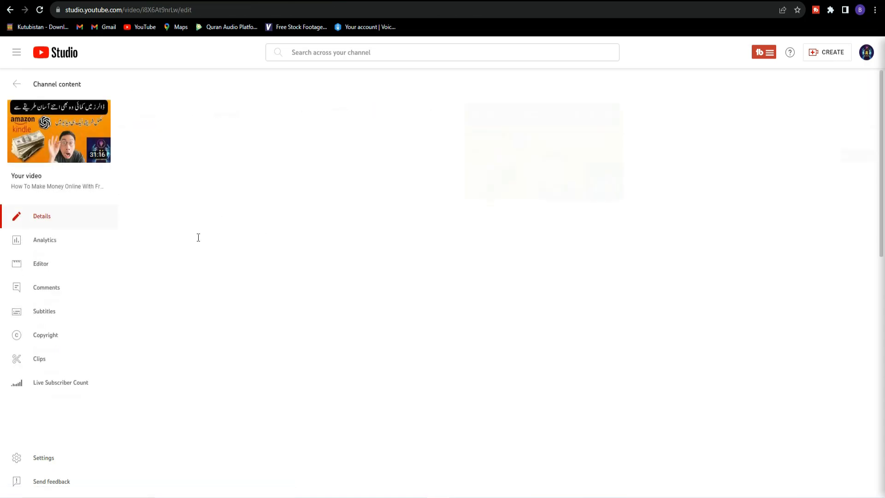
scroll(554, 320, down, 15)
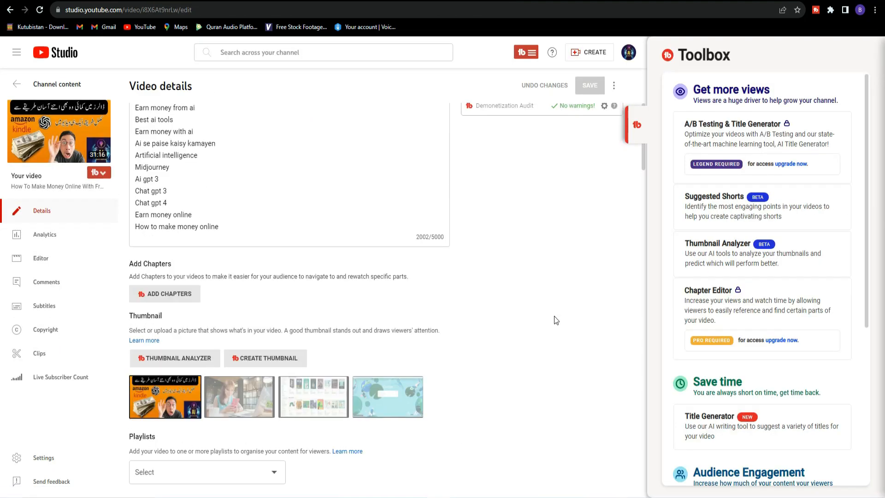
scroll(556, 323, up, 15)
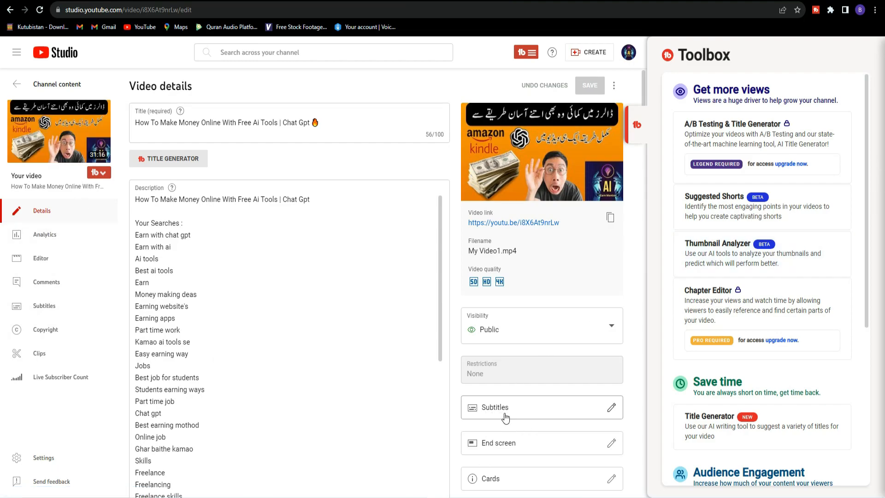
Open the video's Hindi subtitle draft for editing and copy the text of the first caption.
click(44, 307)
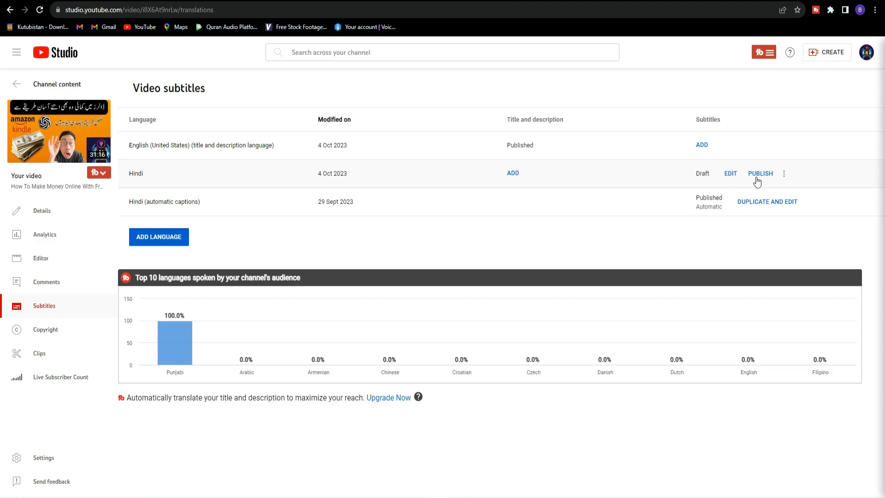
click(729, 174)
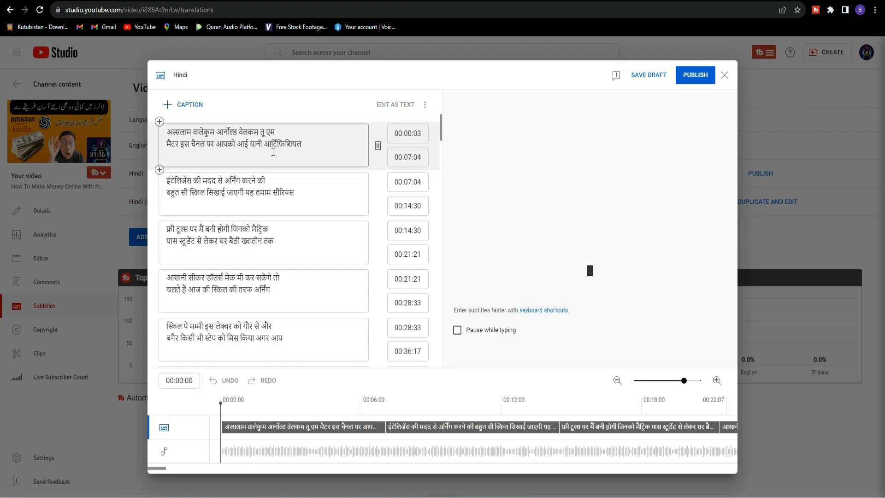
drag(323, 141, 166, 130)
right_click(167, 128)
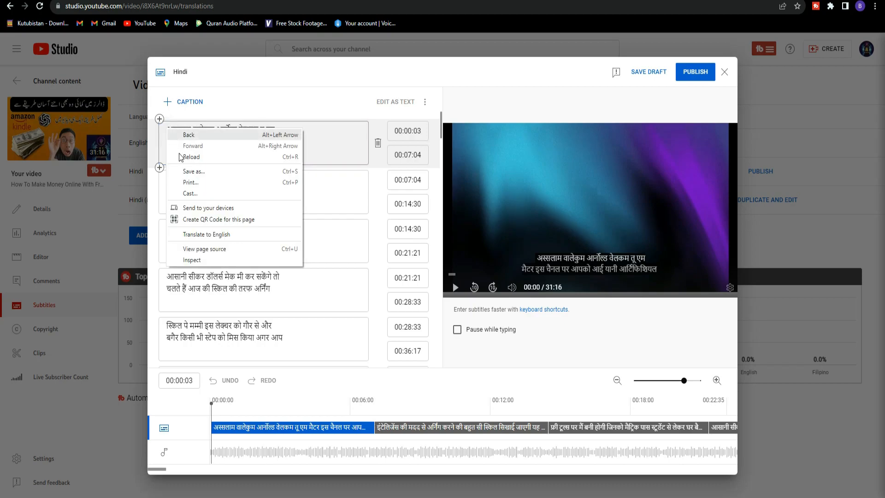
click(308, 148)
drag(308, 148, 169, 128)
key(ctrl+c)
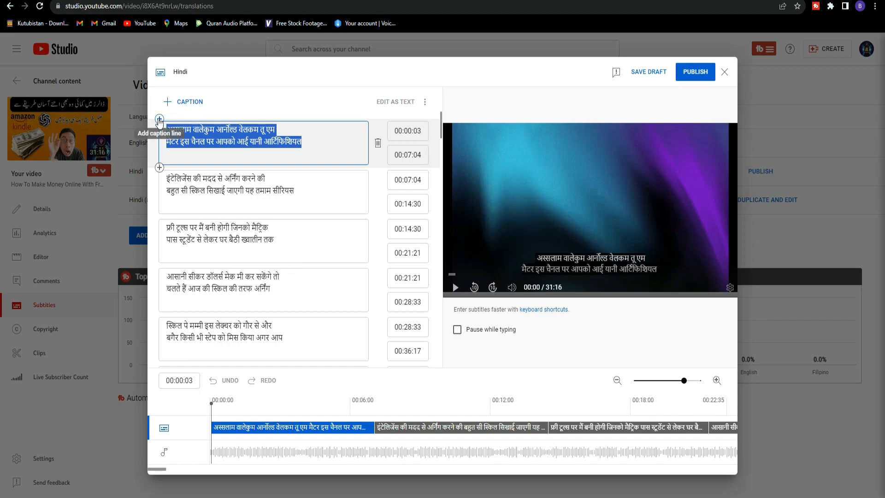
Open Google Translate from the search results, translate the copied Hindi caption into Urdu, and show all target languages.
click(216, 0)
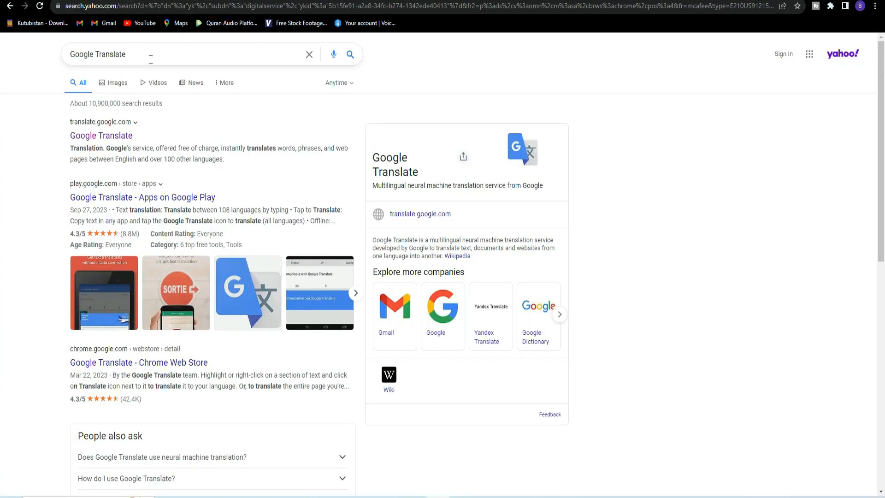
click(119, 137)
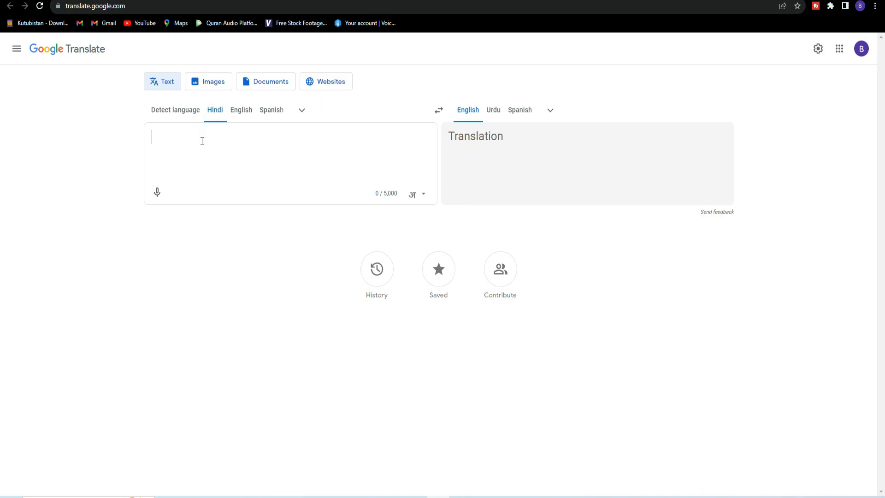
key(ctrl+v)
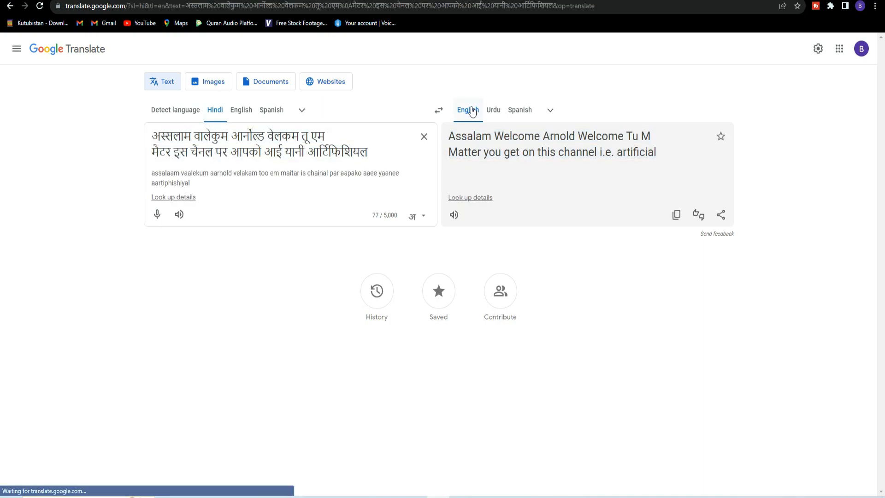
click(492, 111)
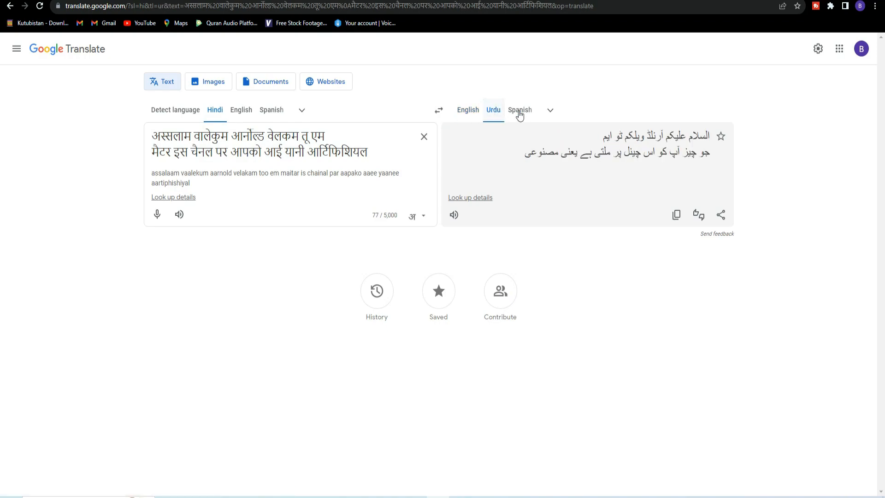
click(550, 111)
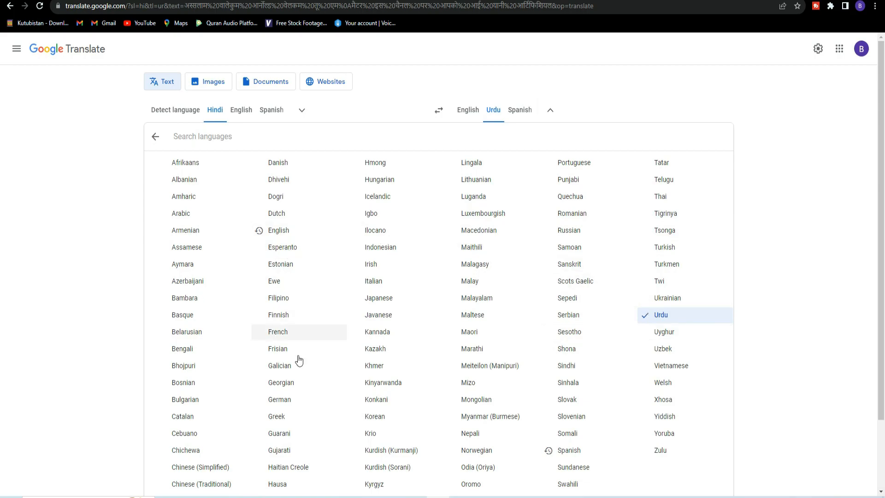
Translate the copied Hindi caption into English and replace the first caption's text in the YouTube Studio subtitle draft with that translation.
click(277, 231)
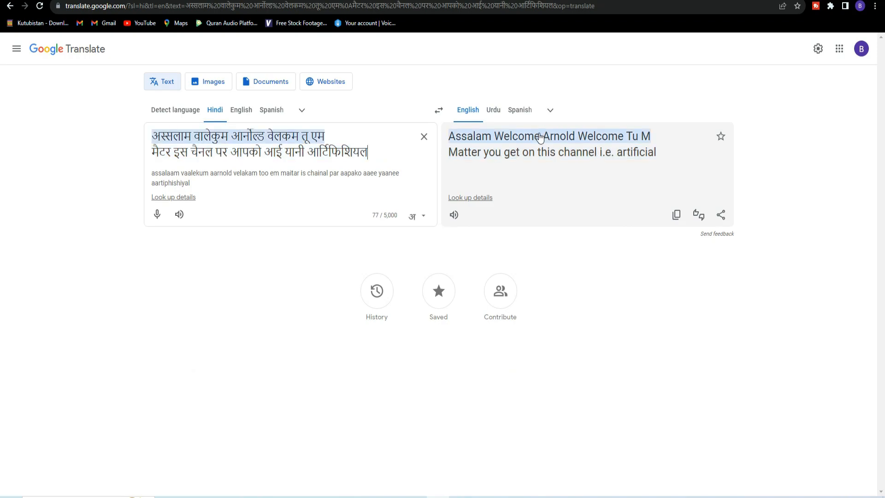
click(676, 215)
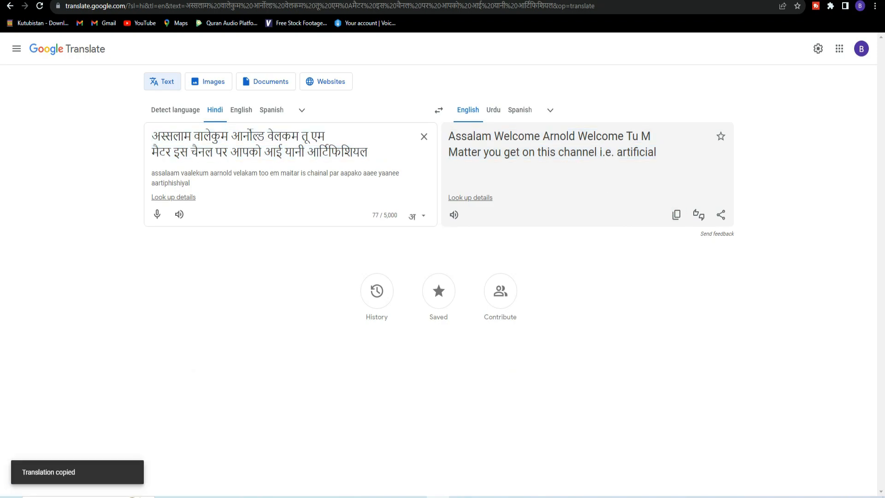
click(93, 0)
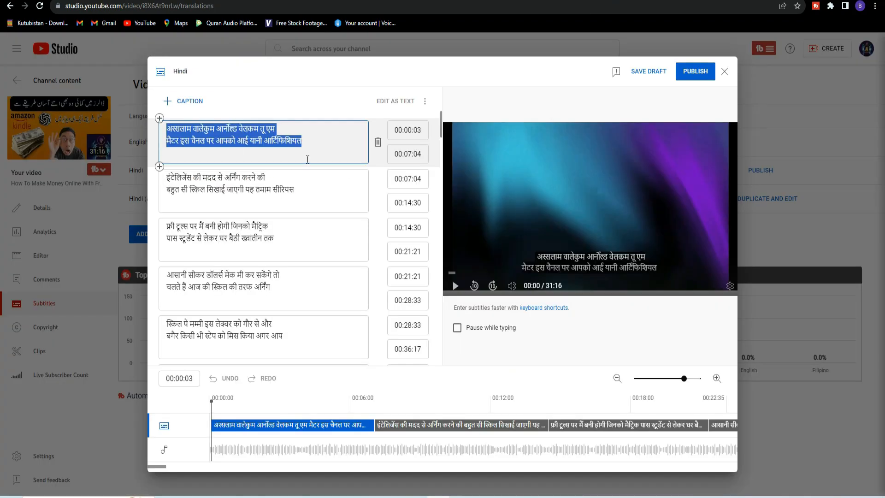
key(ctrl+v)
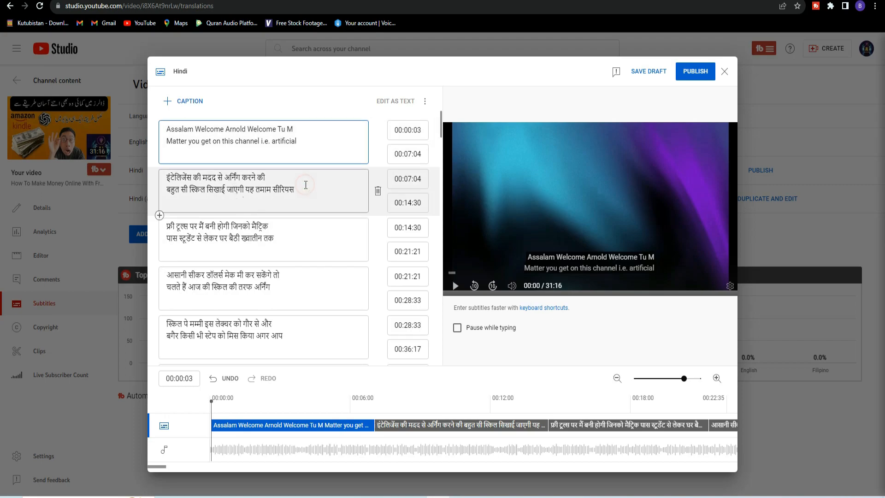
Replace the Hindi text of the second through fifth captions, from 00:07:04 to 00:36:17, with English translations.
drag(300, 190, 166, 181)
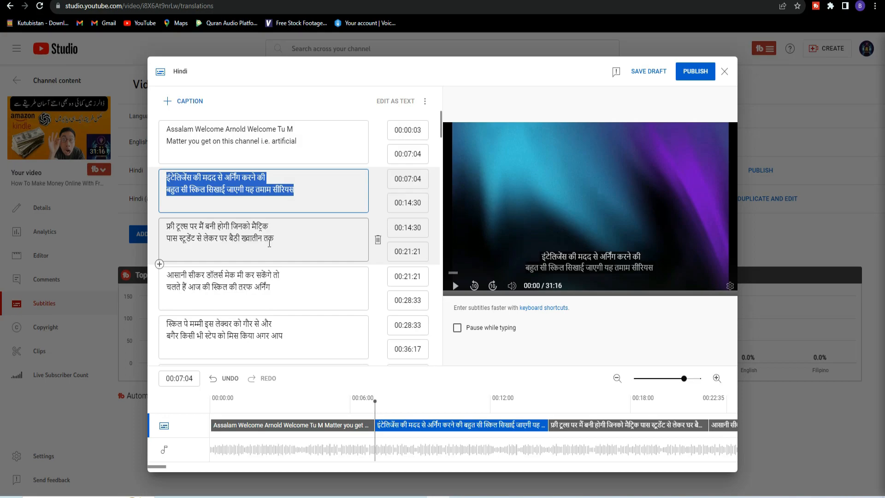
click(687, 122)
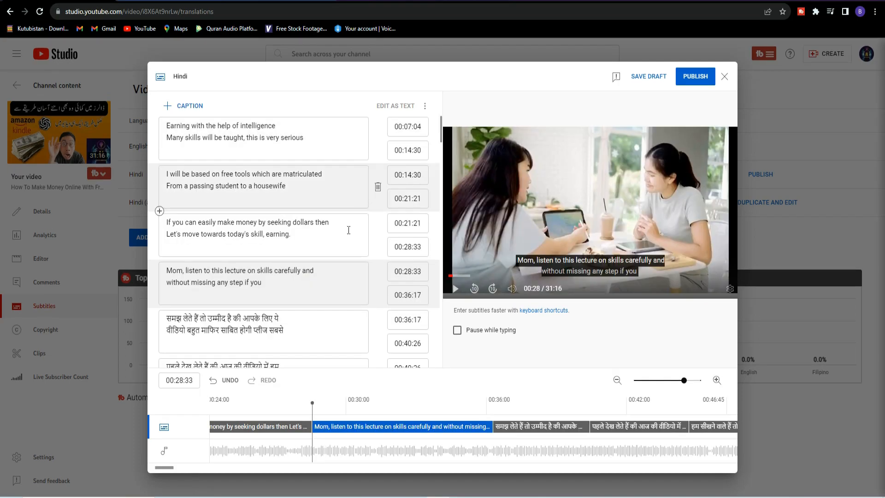